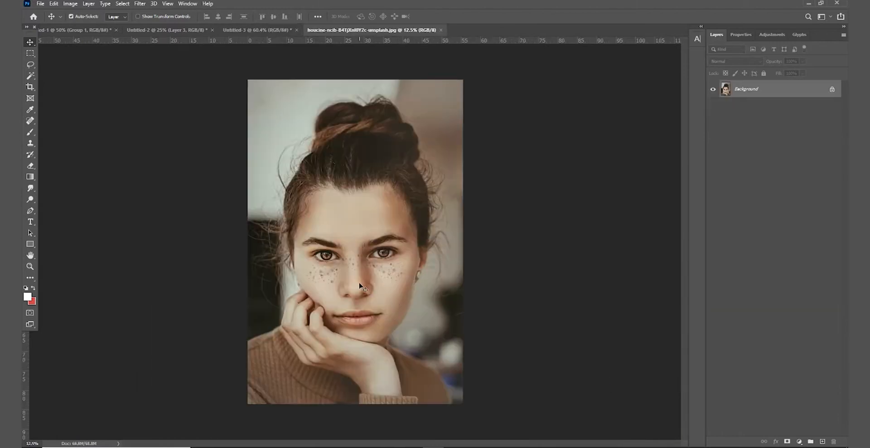
Step: Lighten the midtones on the lower part of the woman's face with the Dodge tool
click(350, 272)
click(305, 272)
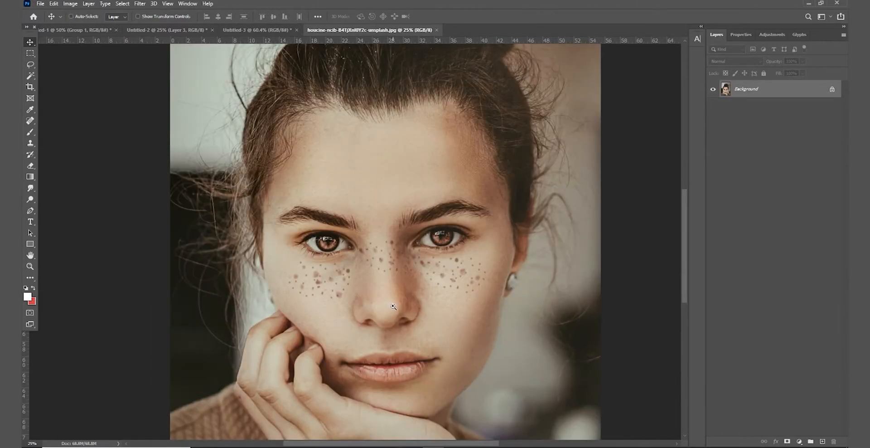
click(394, 304)
alt+click(396, 295)
drag(396, 294, 365, 300)
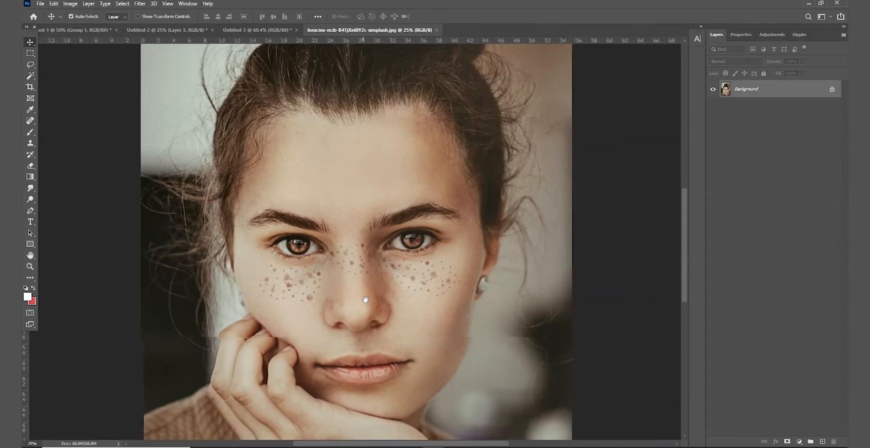
click(30, 199)
click(143, 16)
click(139, 27)
scroll(327, 274, down, 1)
mouse_move(321, 330)
mouse_down()
mouse_move(311, 343)
mouse_move(345, 362)
mouse_up()
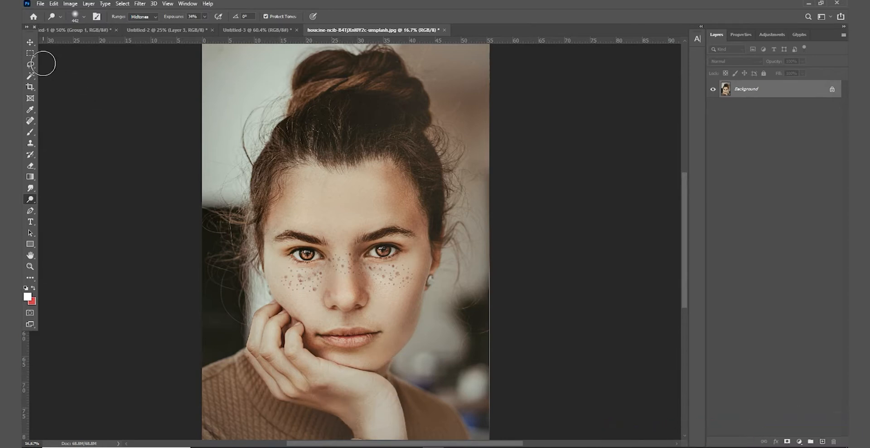
Step: Remove the freckles from the cheek beside the woman's hand with an enlarged, content-aware Spot Healing Brush
click(31, 121)
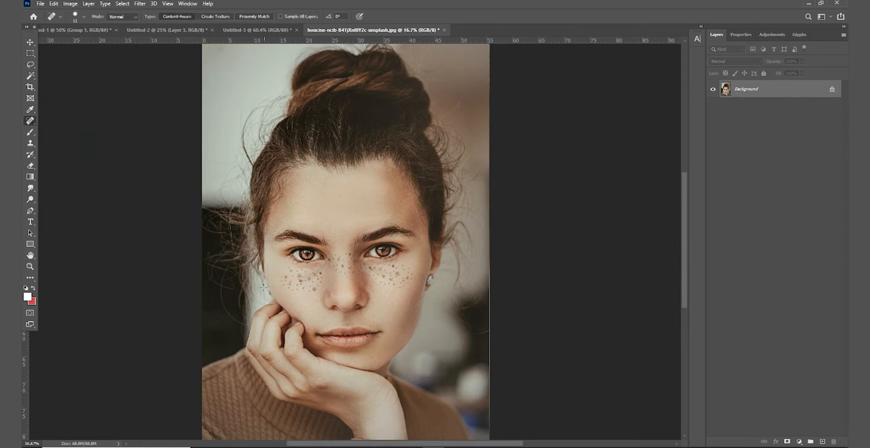
ctrl+click(299, 283)
ctrl+click(299, 284)
drag(259, 278, 265, 275)
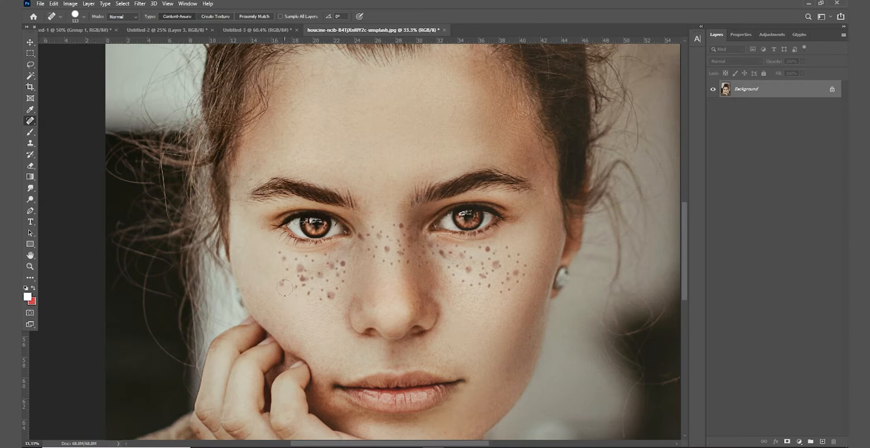
click(284, 262)
click(293, 286)
click(301, 286)
click(299, 265)
click(306, 263)
click(320, 274)
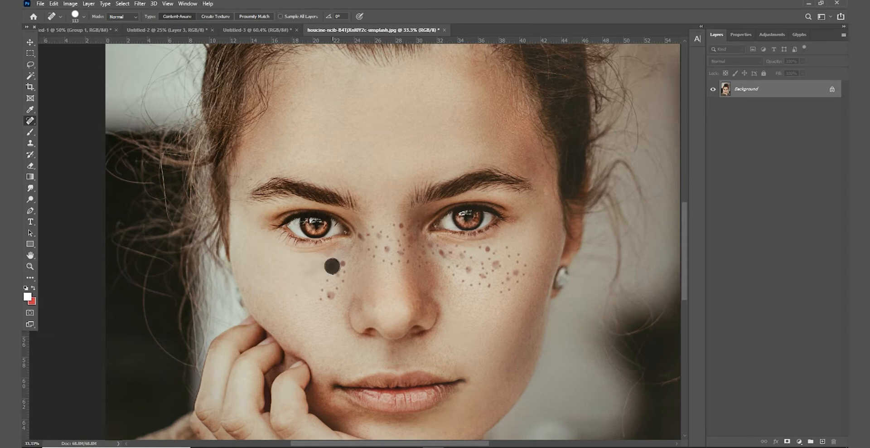
click(329, 293)
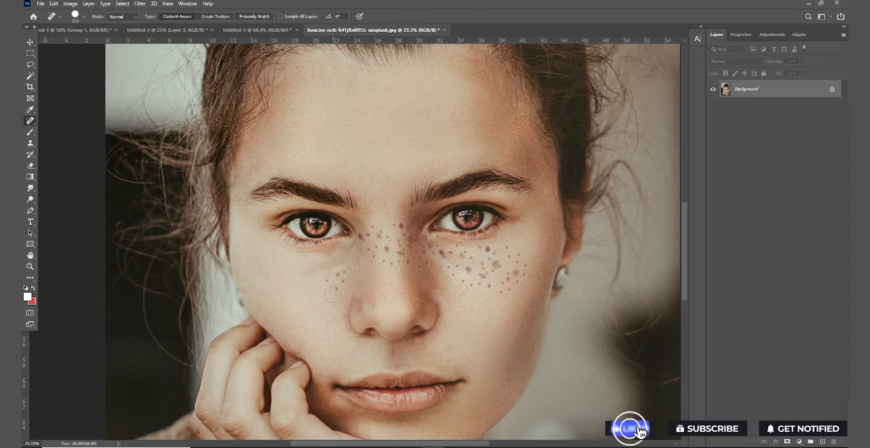
click(342, 276)
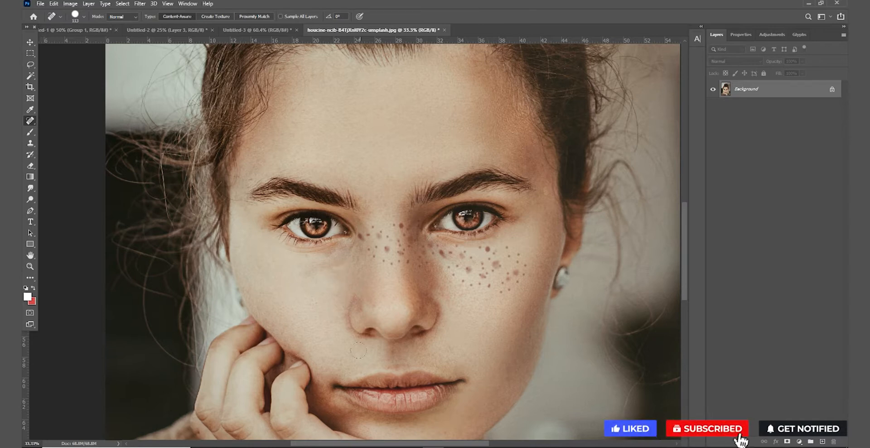
Step: Heal away the freckles on the cheek on the earring side of the face
drag(521, 263, 512, 292)
mouse_move(517, 240)
mouse_down()
mouse_move(496, 302)
mouse_move(483, 283)
mouse_up()
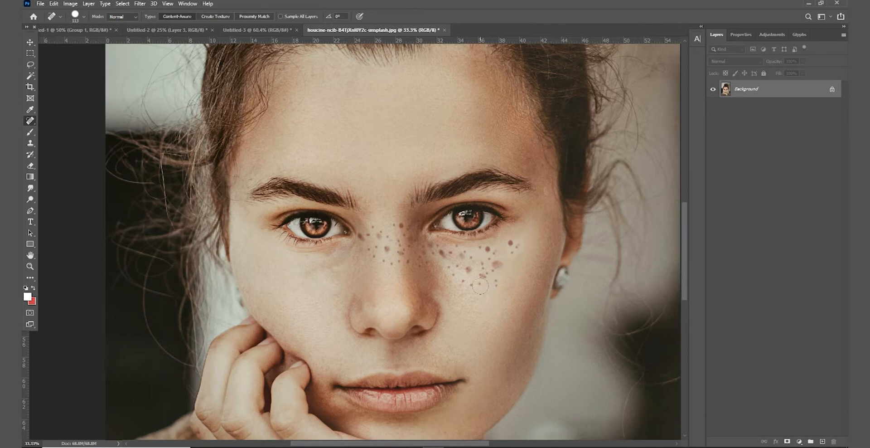
click(512, 243)
click(489, 260)
click(491, 275)
click(460, 265)
click(454, 272)
click(451, 254)
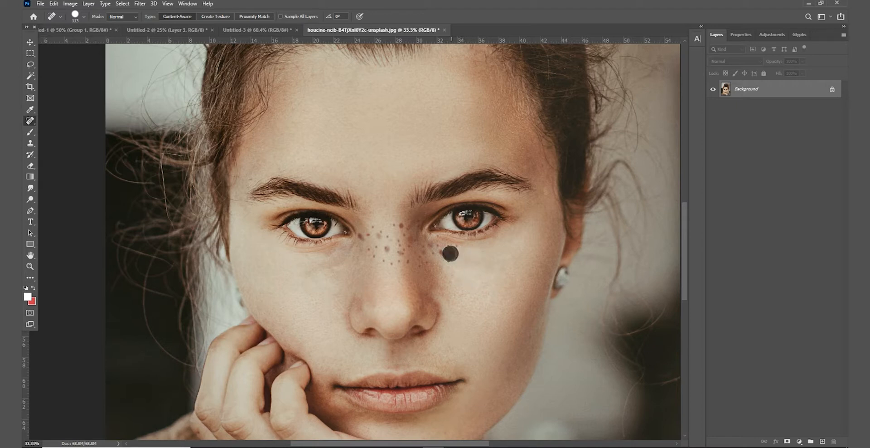
click(434, 251)
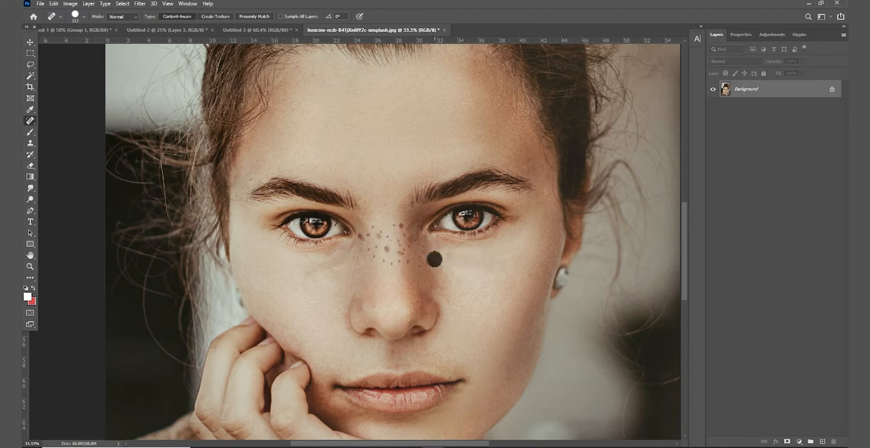
Step: Remove the remaining freckles from the bridge and sides of the nose with the Spot Healing Brush
click(405, 239)
click(388, 249)
click(381, 236)
click(393, 225)
click(402, 264)
click(400, 251)
click(421, 263)
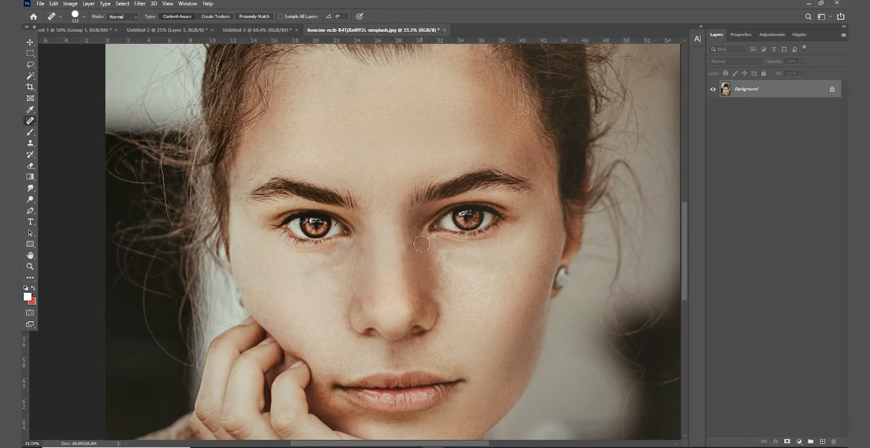
scroll(384, 296, down, 2)
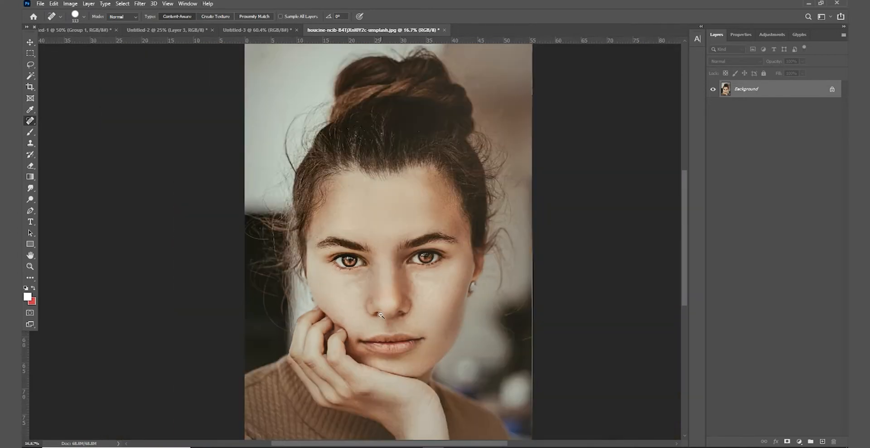
scroll(373, 296, down, 1)
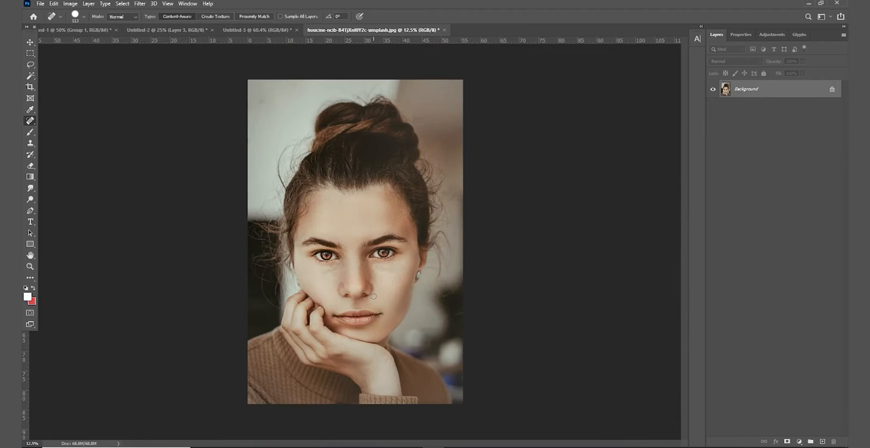
Step: Duplicate the retouched Background layer twice
click(30, 199)
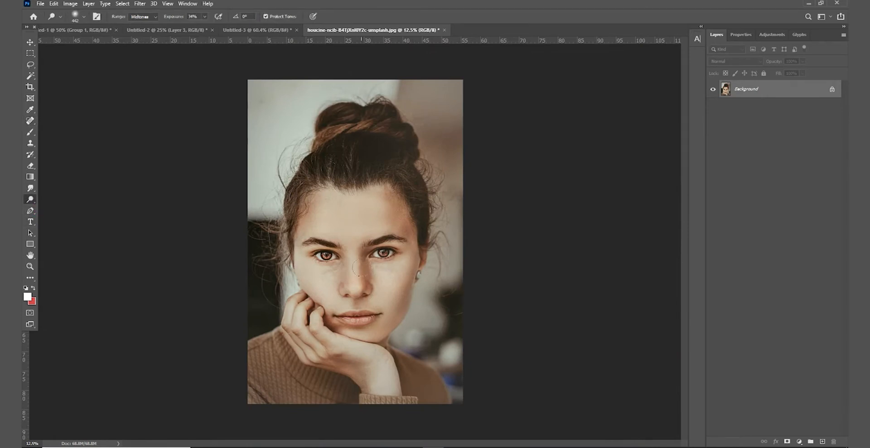
key(v)
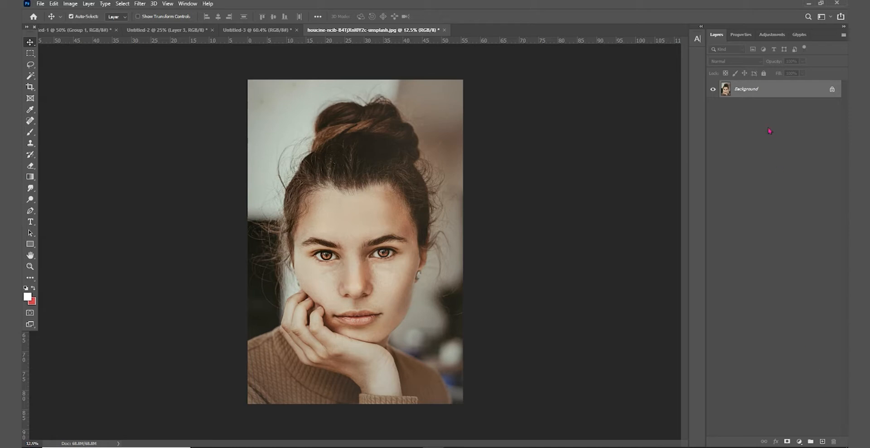
drag(774, 92, 823, 441)
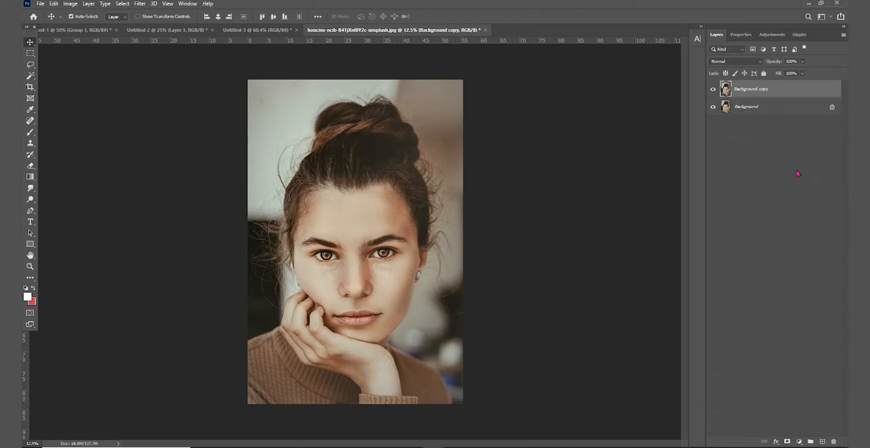
drag(758, 107, 823, 441)
Step: Hide the upper copy and apply a Gaussian Blur with a 16.6-pixel radius to the Background copy 2 layer
click(744, 90)
click(716, 90)
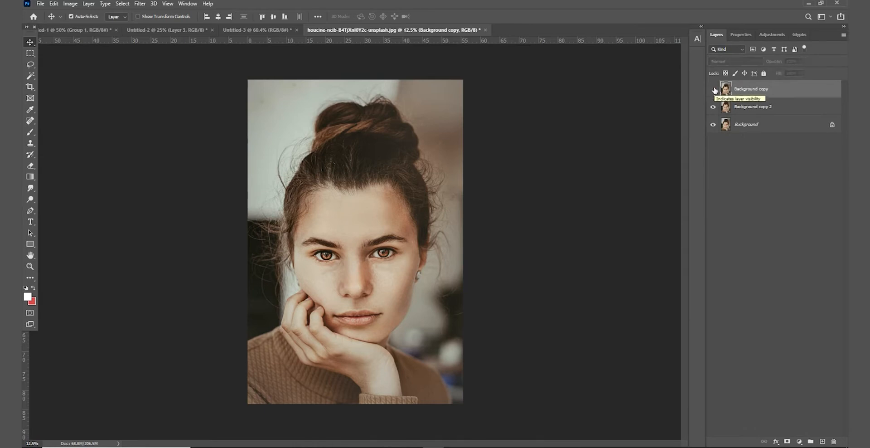
click(745, 108)
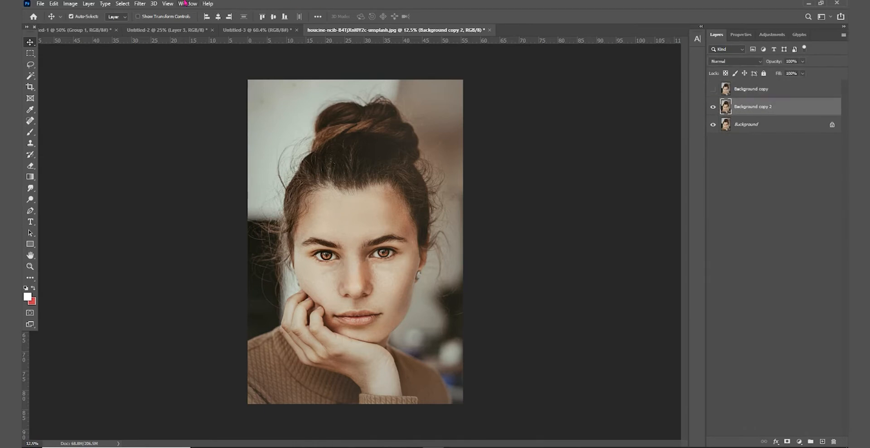
click(140, 3)
mouse_move(171, 101)
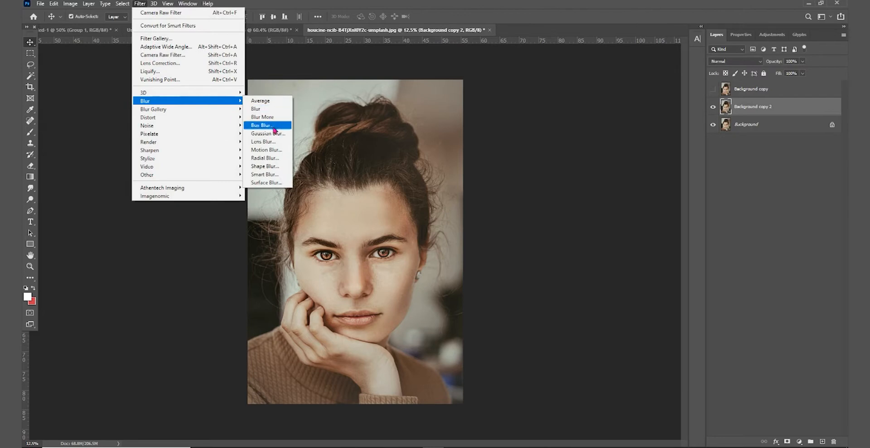
click(272, 133)
drag(546, 324, 565, 325)
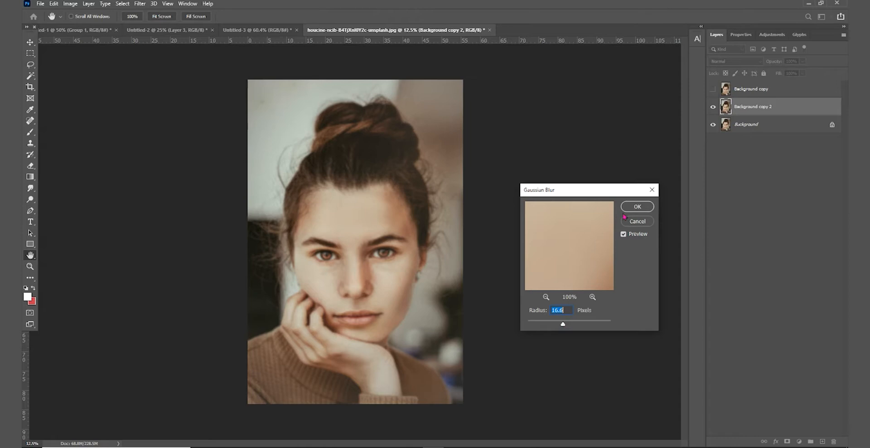
click(638, 209)
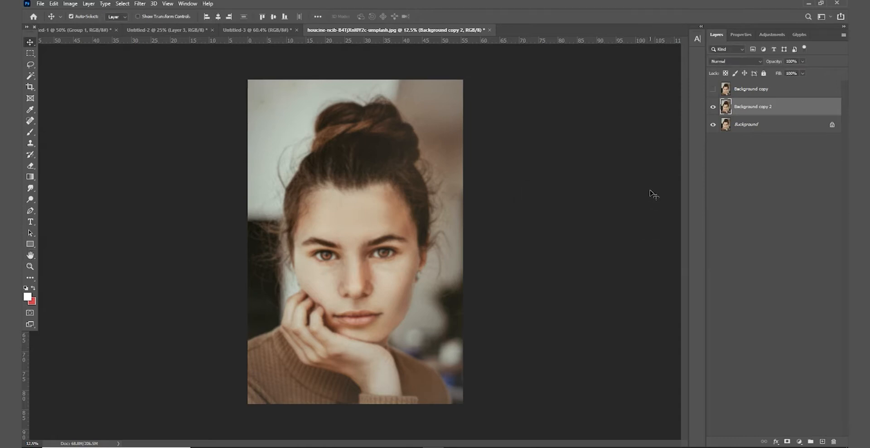
Step: Show the Background copy layer and set its blend mode to Linear Light
click(713, 89)
click(740, 91)
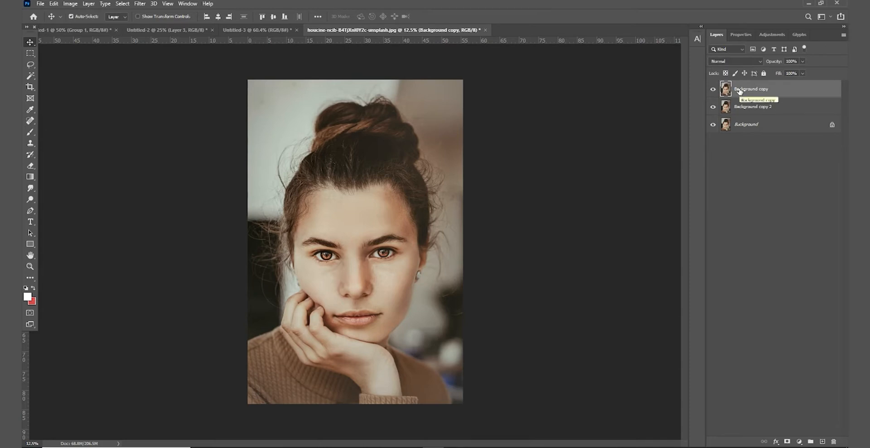
click(735, 61)
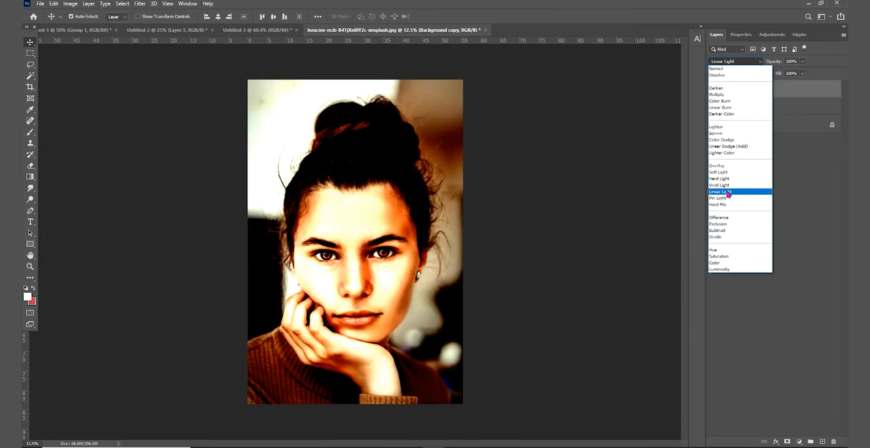
click(728, 193)
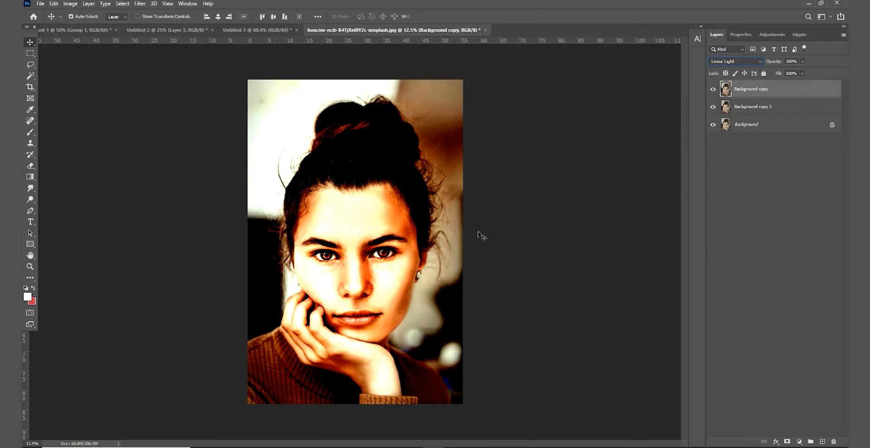
Step: Apply a High Pass filter with a 3.0-pixel radius to the Background copy layer
click(141, 3)
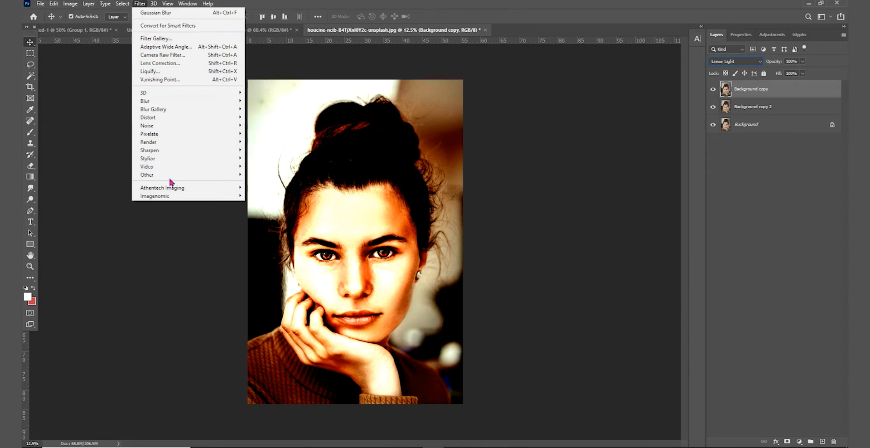
mouse_move(196, 175)
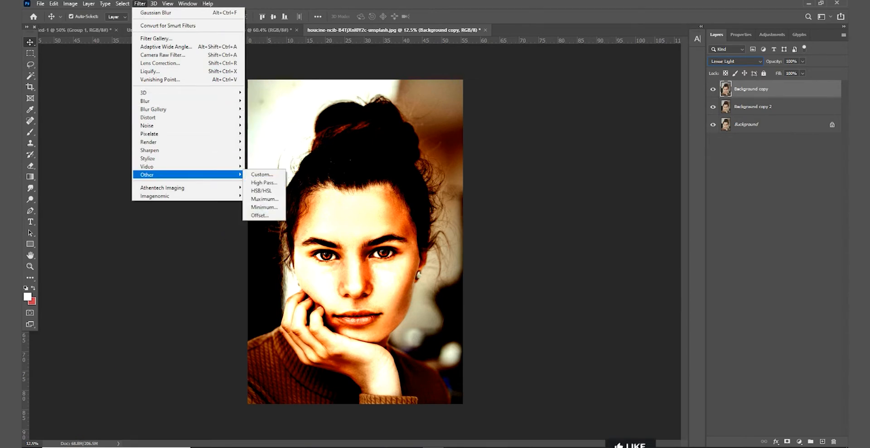
click(79, 439)
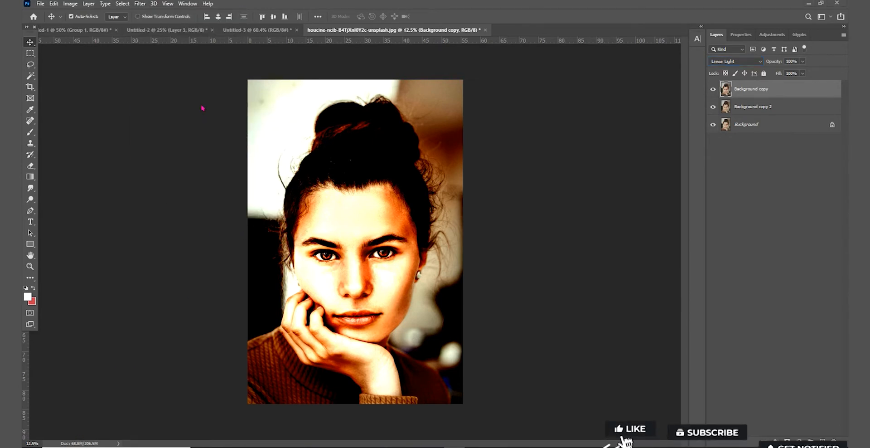
click(140, 4)
mouse_move(195, 175)
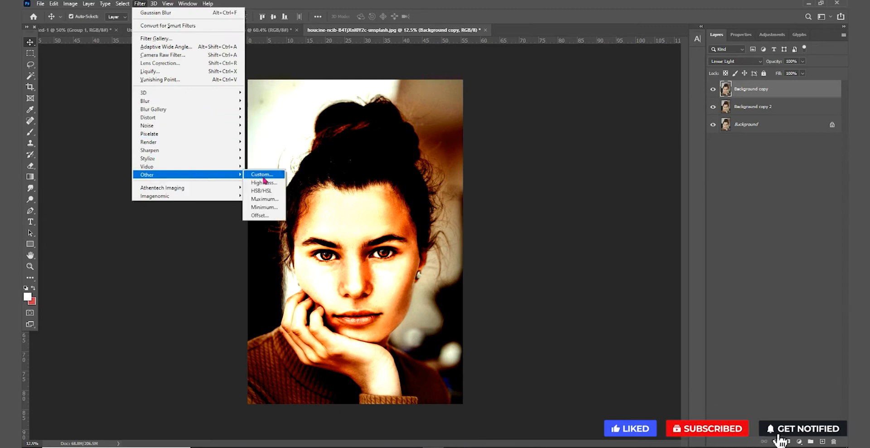
click(265, 182)
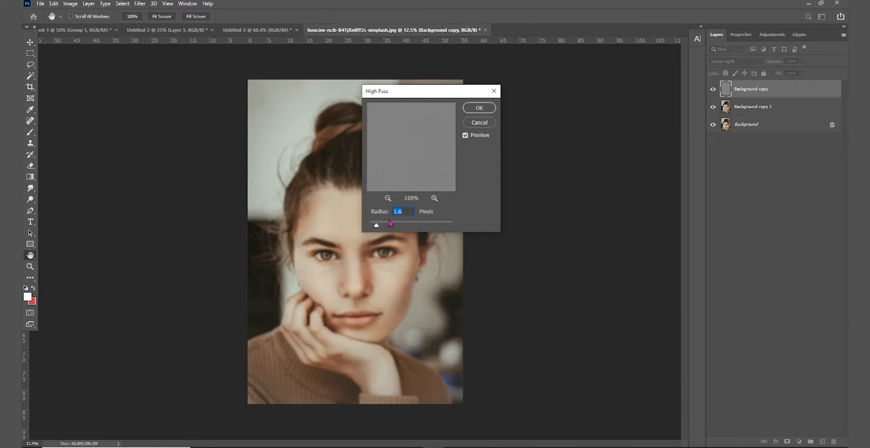
mouse_move(388, 227)
mouse_down()
mouse_move(400, 227)
mouse_move(376, 226)
mouse_up()
click(476, 112)
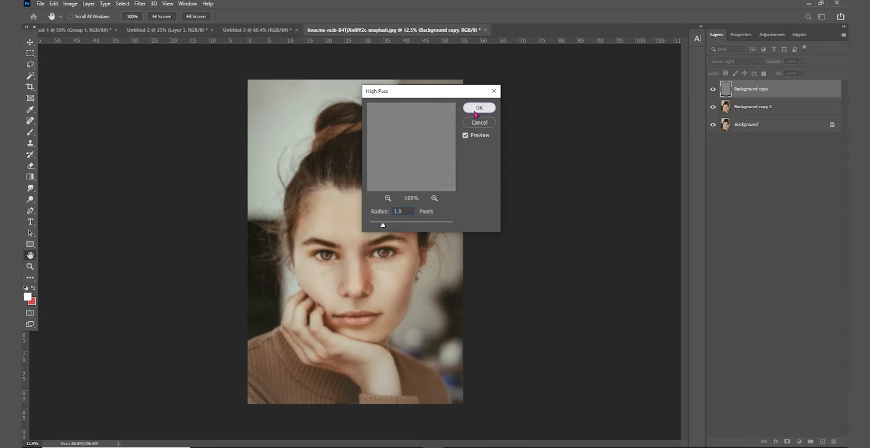
Step: Group the Background copy and Background copy 2 layers, keeping the default name and Pass Through mode
shift+click(759, 108)
right_click(754, 104)
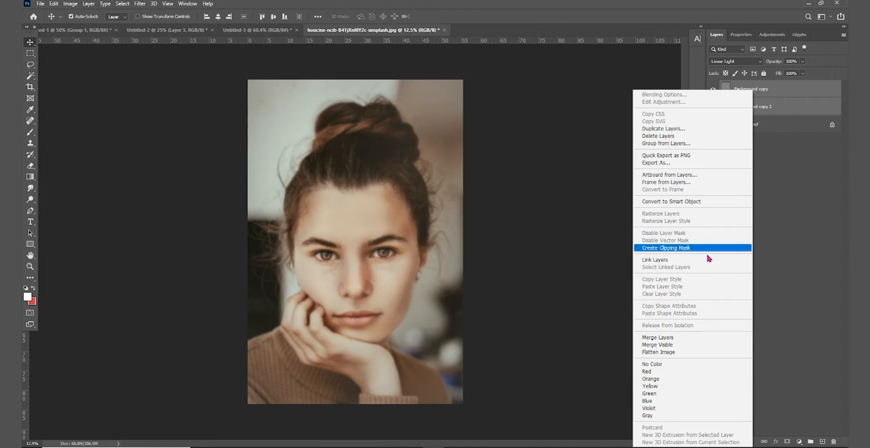
click(765, 101)
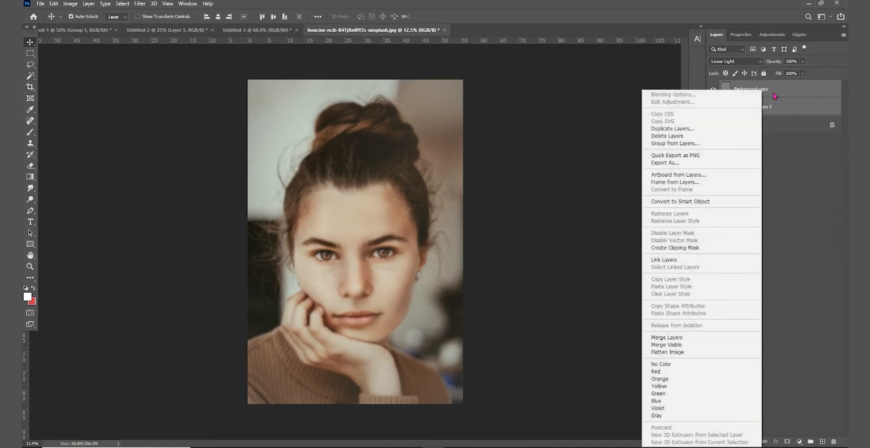
click(698, 143)
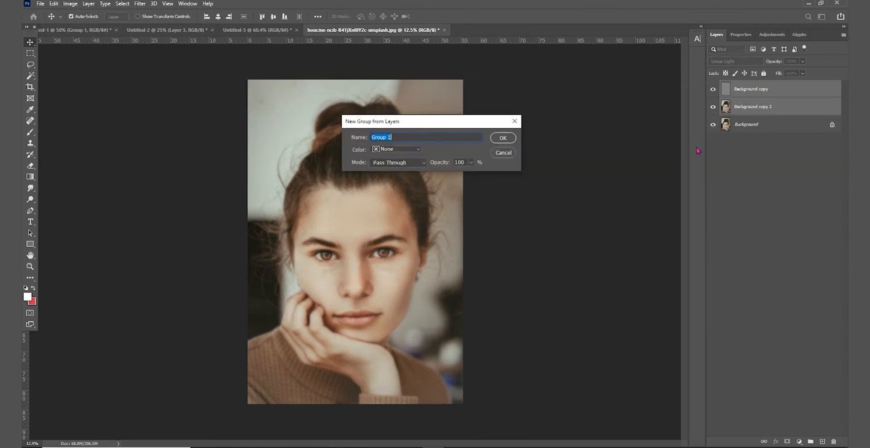
click(505, 140)
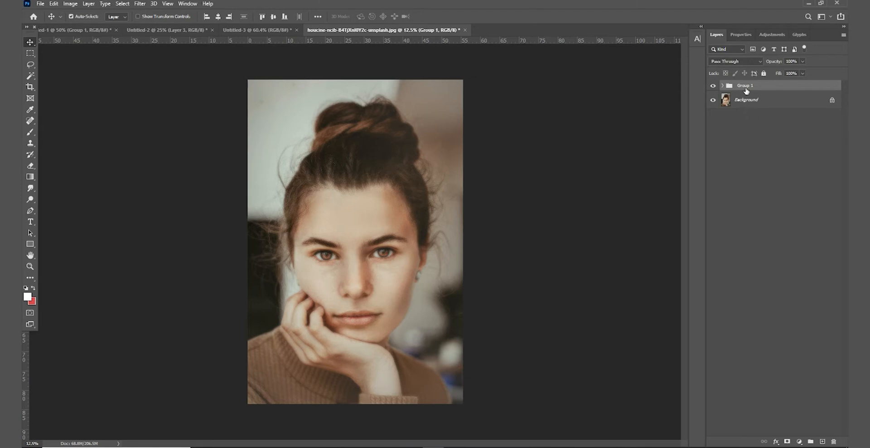
Step: Add a black layer mask to Group 1 and make white the foreground color
click(787, 442)
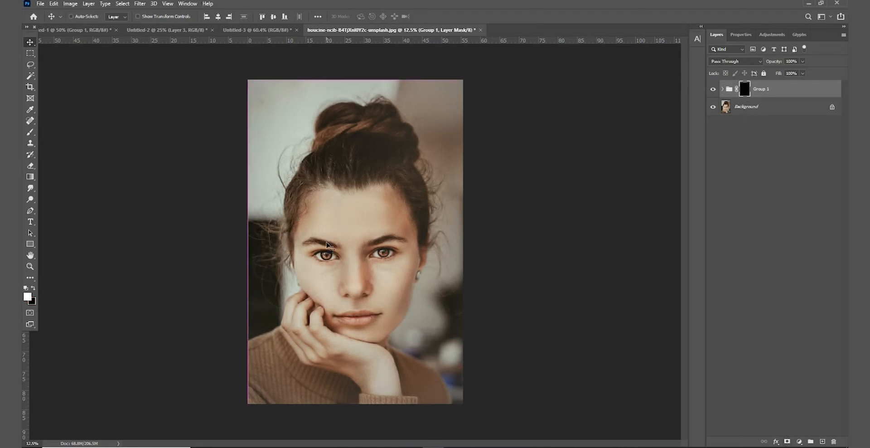
scroll(334, 254, up, 3)
drag(356, 255, 357, 266)
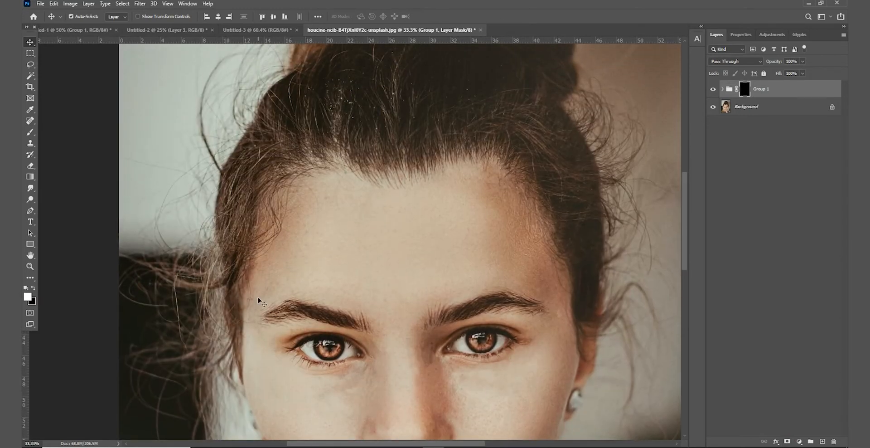
click(28, 297)
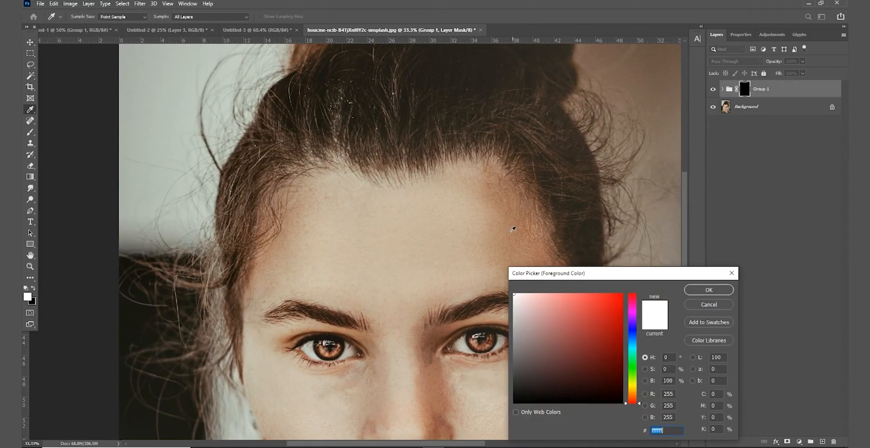
click(709, 289)
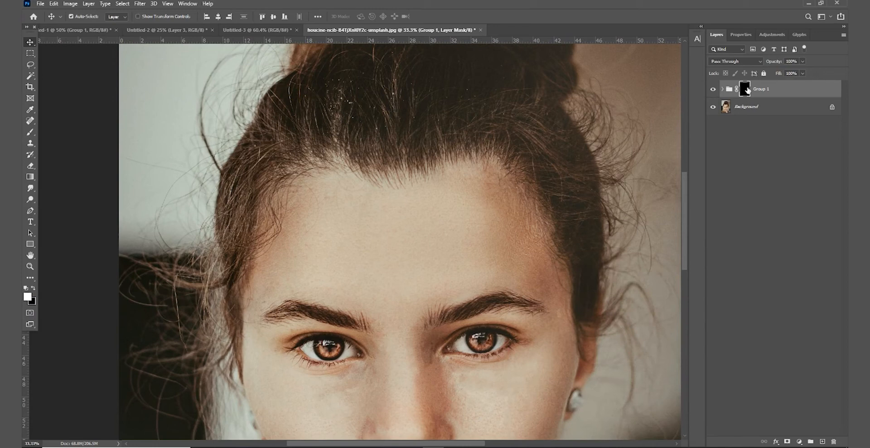
Step: Paint white over the forehead on the Group 1 mask with the Brush tool to reveal the smoothed skin
key(b)
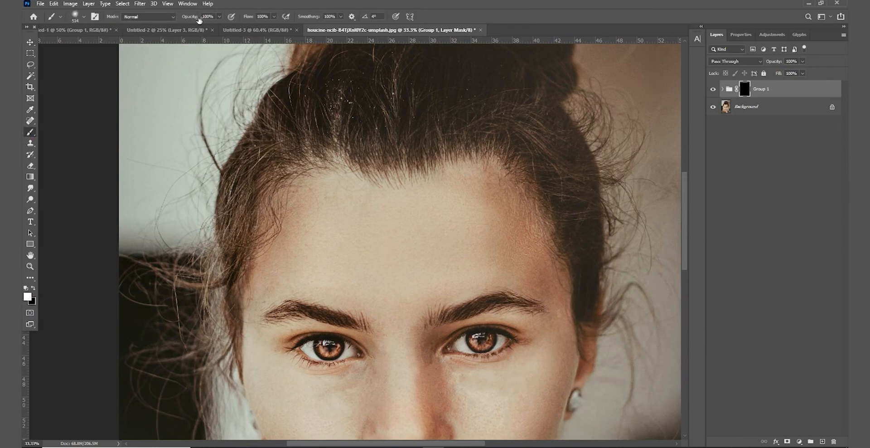
drag(355, 234, 343, 234)
drag(527, 247, 535, 261)
drag(408, 300, 393, 305)
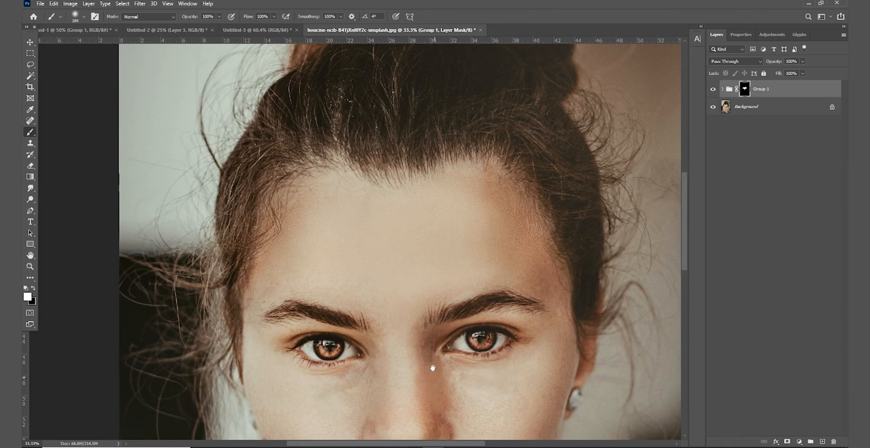
Step: Paint white on the Group 1 mask over both cheeks, the jaw and the skin around the mouth
drag(427, 376, 435, 273)
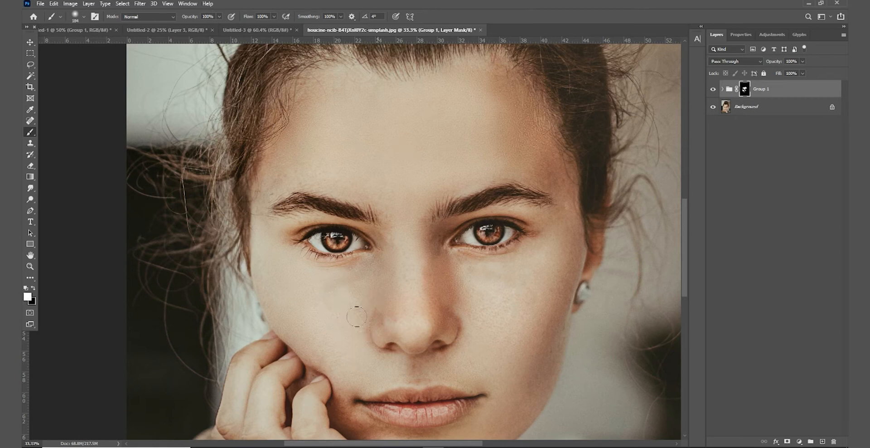
mouse_move(554, 345)
mouse_down()
mouse_move(540, 379)
mouse_move(523, 359)
mouse_up()
drag(508, 296, 517, 301)
mouse_move(507, 296)
mouse_down()
mouse_move(490, 293)
mouse_move(551, 263)
mouse_up()
mouse_move(505, 350)
mouse_down()
mouse_move(530, 388)
mouse_move(551, 298)
mouse_up()
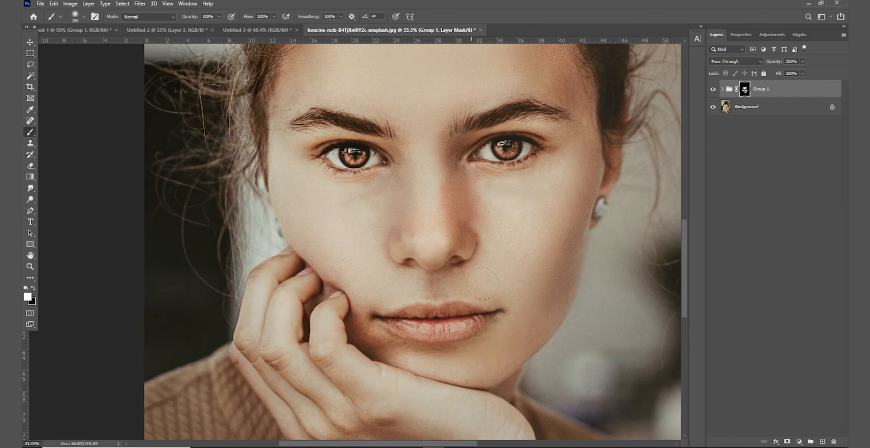
drag(362, 333, 384, 352)
drag(550, 295, 533, 345)
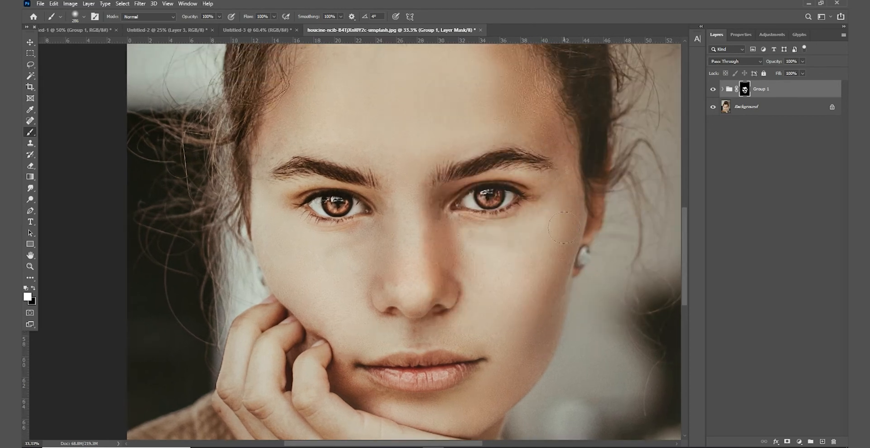
Step: Paint the smoothing in on the nose and the skin below the eyes using a smaller brush on the mask
mouse_move(457, 229)
mouse_down()
mouse_move(442, 233)
mouse_move(458, 234)
mouse_up()
click(420, 289)
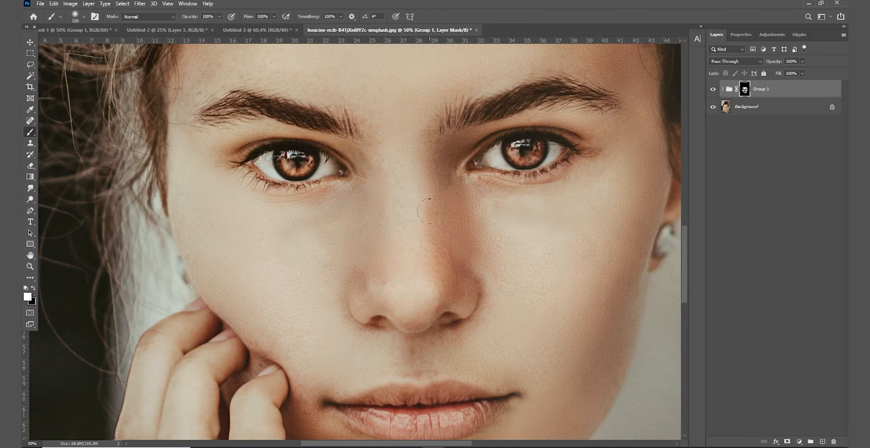
alt+click(413, 295)
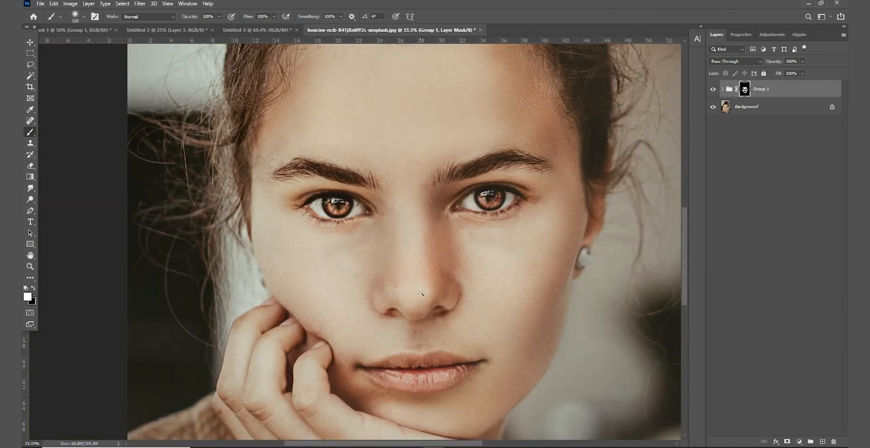
Step: Paint white over the chin, hand and fingers on the Group 1 mask to smooth the skin there
drag(429, 356, 431, 202)
drag(440, 307, 437, 248)
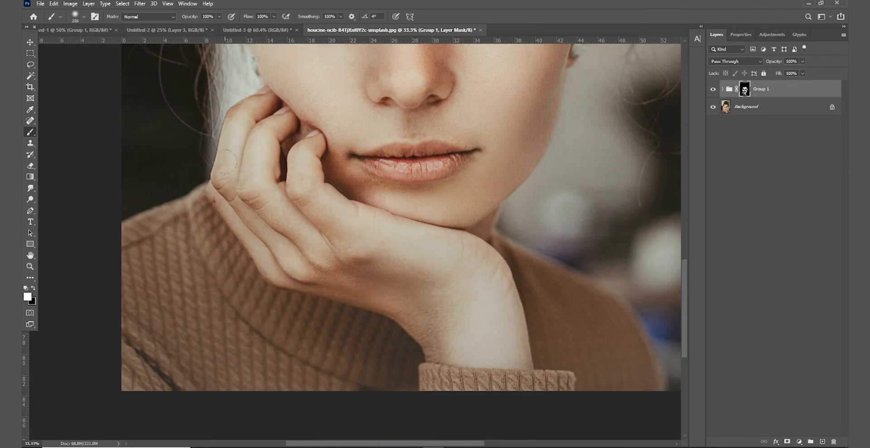
key(ctrl+minus)
key(ctrl+minus)
key(ctrl+minus)
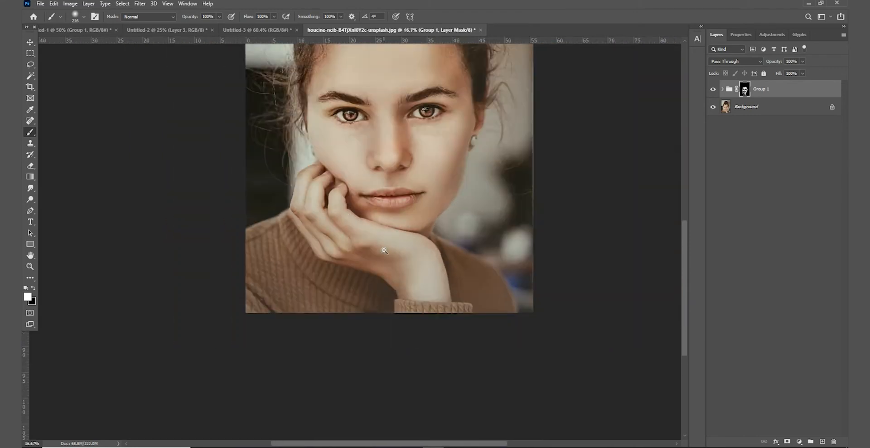
click(30, 42)
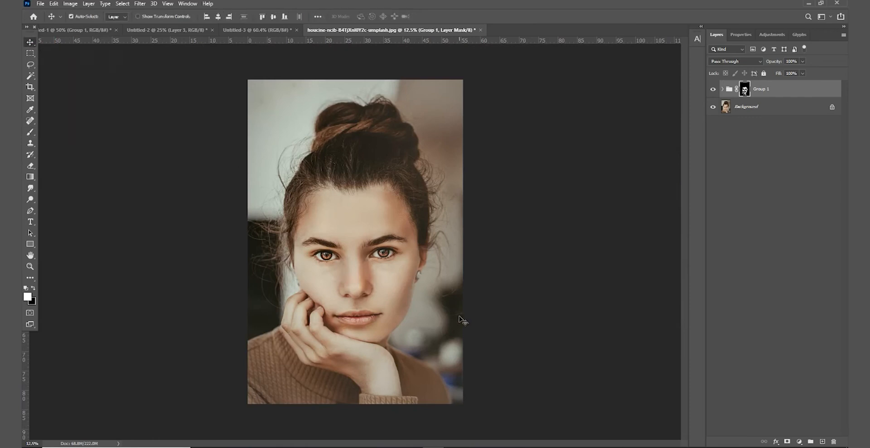
Step: Duplicate Group 1 together with the Background layer and merge the two copies into one layer
key(ctrl+plus)
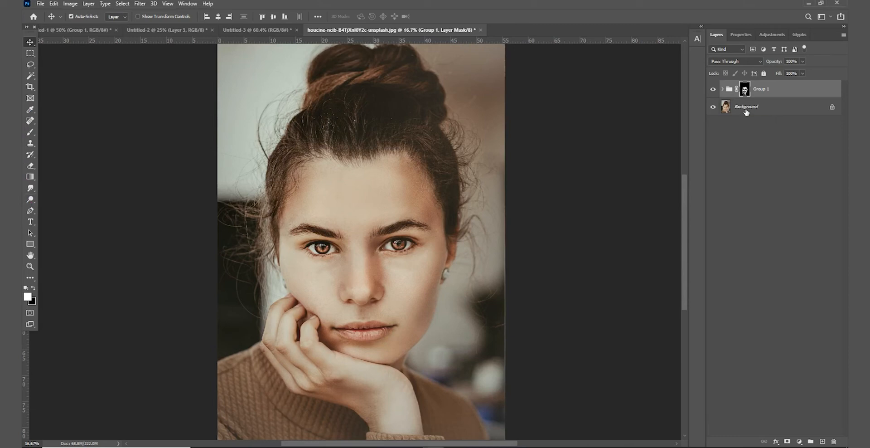
shift+click(746, 108)
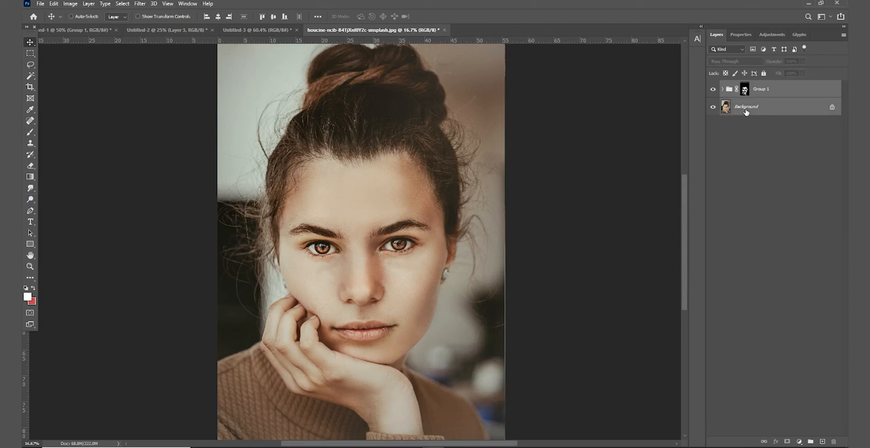
key(ctrl+j)
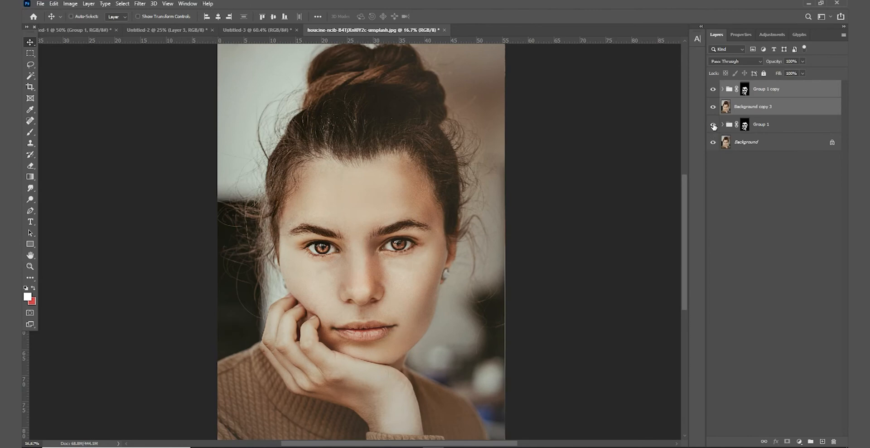
click(713, 125)
key(ctrl+e)
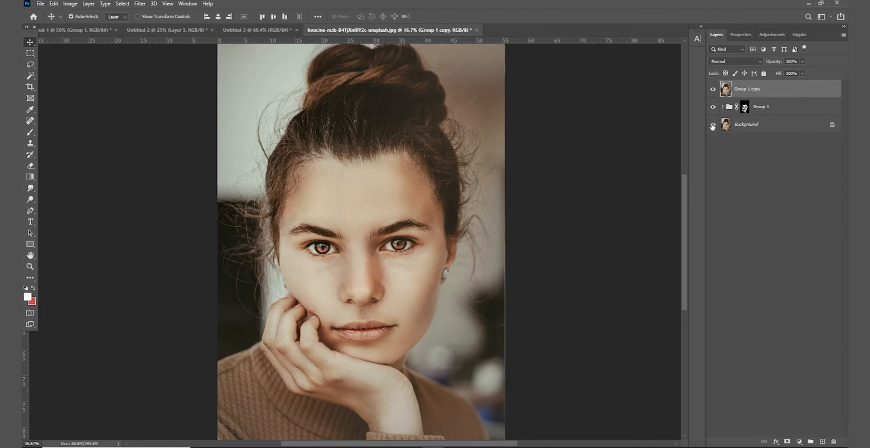
Step: Hide the original Group 1 and Background layers, leaving only the merged copy shown
click(714, 126)
scroll(355, 207, up, 1)
scroll(356, 209, down, 1)
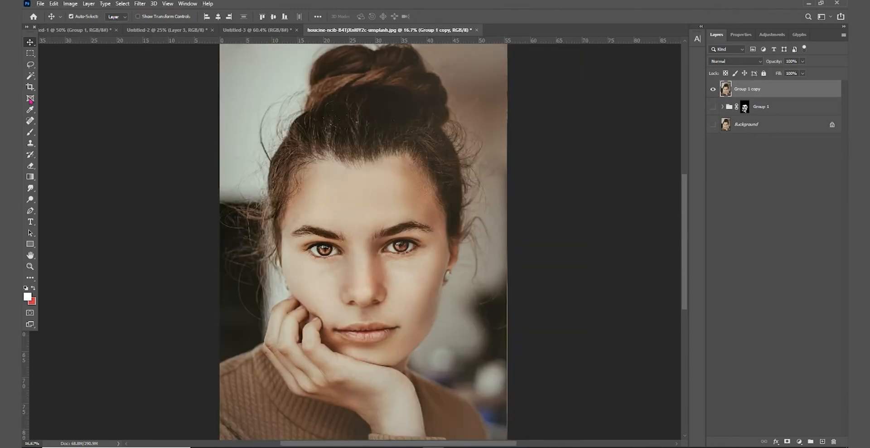
Step: Try the Dodge tool on the forehead with the range set to Highlights, and undo the stroke
key(b)
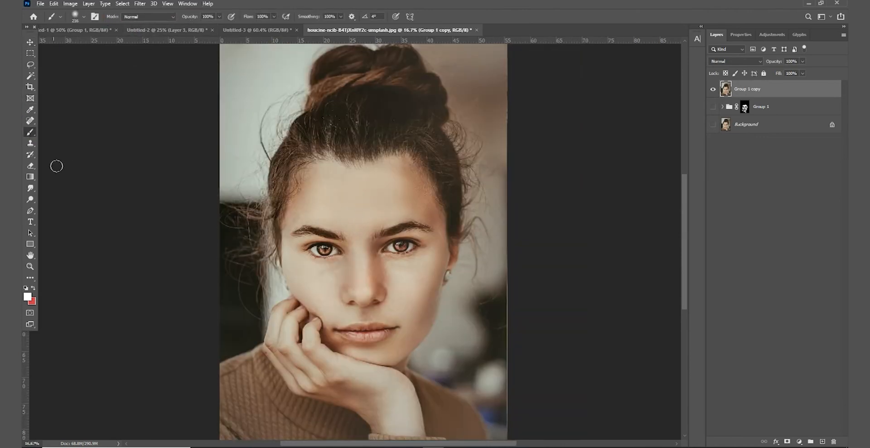
click(30, 200)
click(144, 17)
click(139, 27)
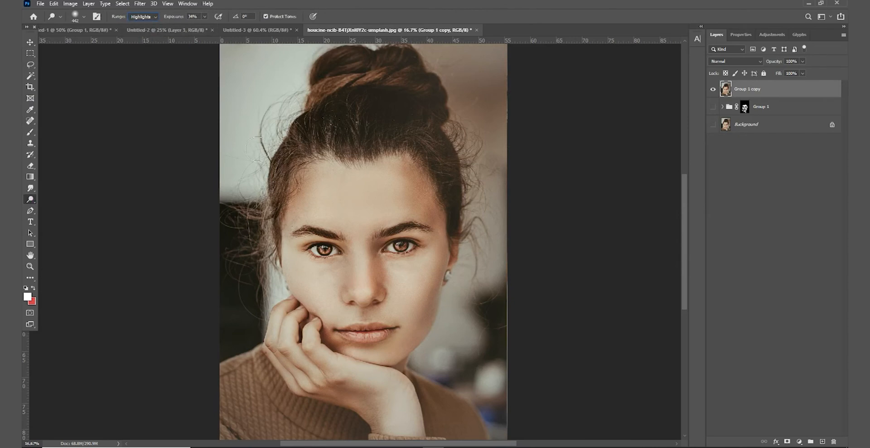
drag(316, 194, 358, 190)
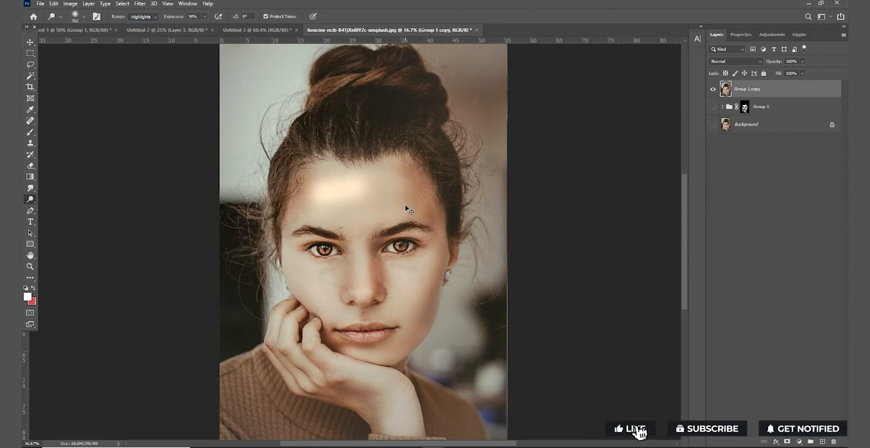
key(ctrl+z)
Step: Set the Dodge range to Midtones and lighten the face along the cheek and jaw
click(144, 17)
click(144, 31)
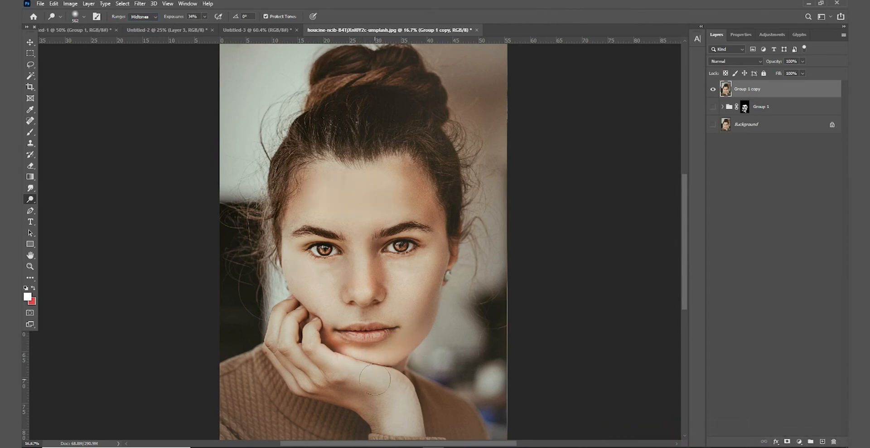
drag(433, 293, 399, 344)
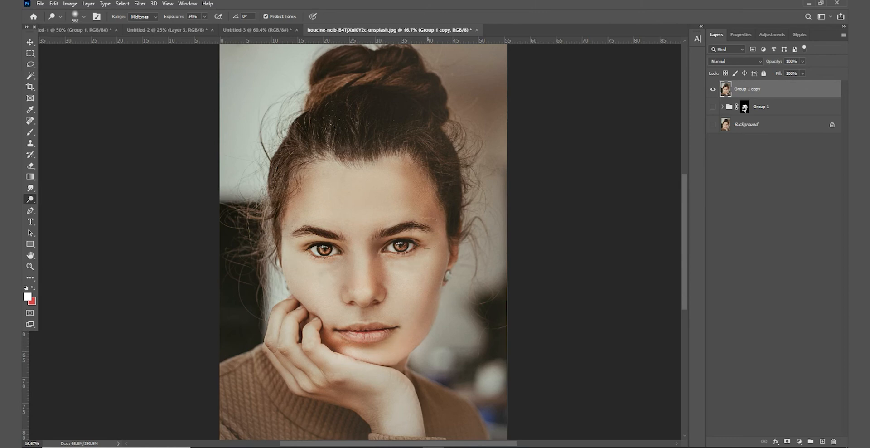
Step: Set the Dodge range to Shadows and lighten the dark side of the forehead and the jaw area
click(143, 16)
click(138, 25)
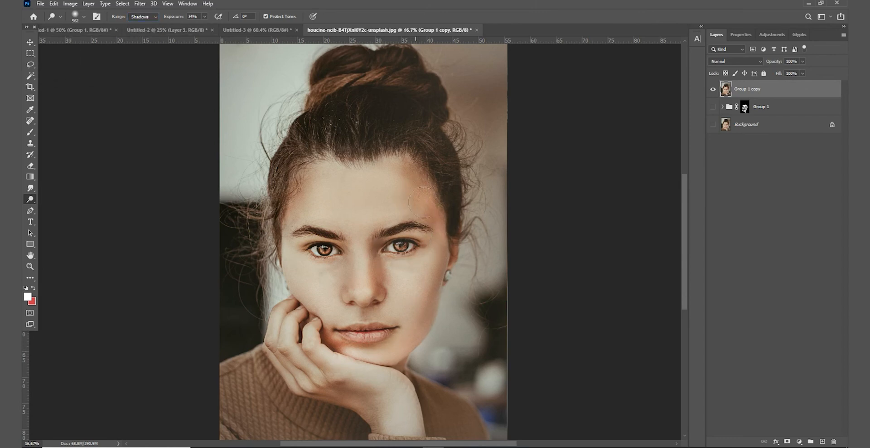
scroll(422, 325, up, 2)
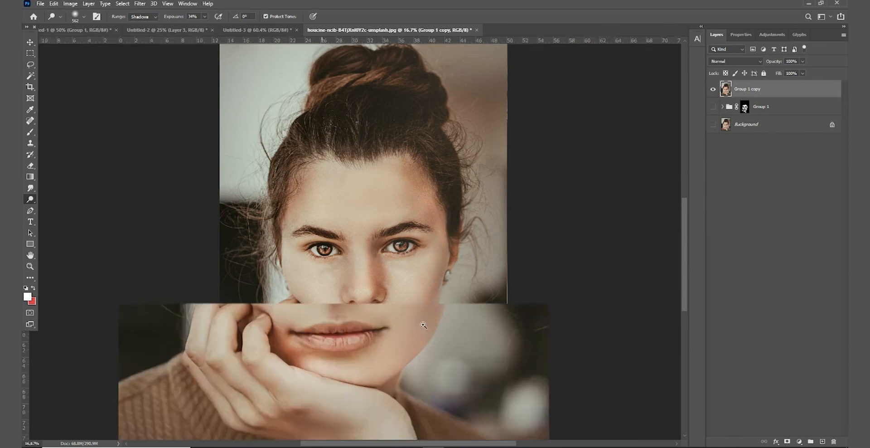
drag(405, 353, 407, 338)
scroll(407, 338, down, 2)
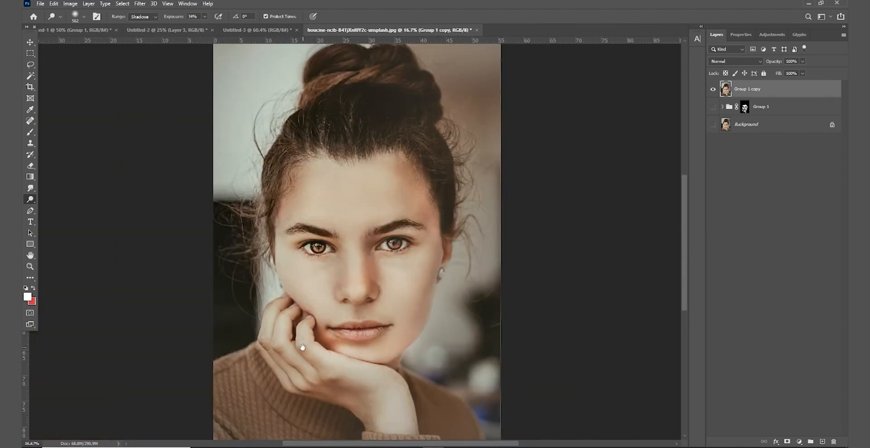
drag(302, 376, 311, 333)
key(v)
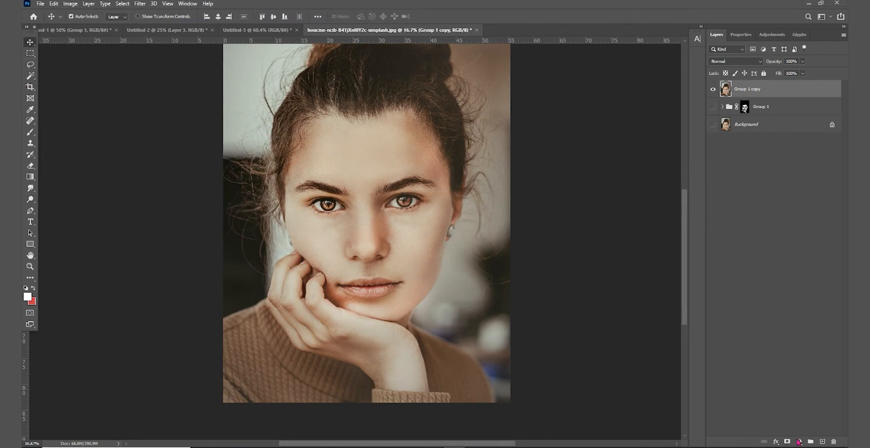
Step: Add a Levels adjustment layer with input levels 6, 1.08 and 233, and adjust its output white level
click(800, 441)
click(811, 326)
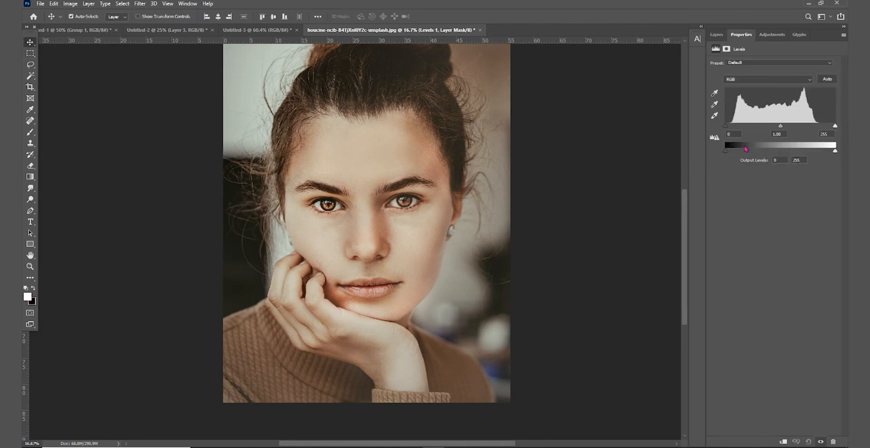
drag(727, 126, 826, 126)
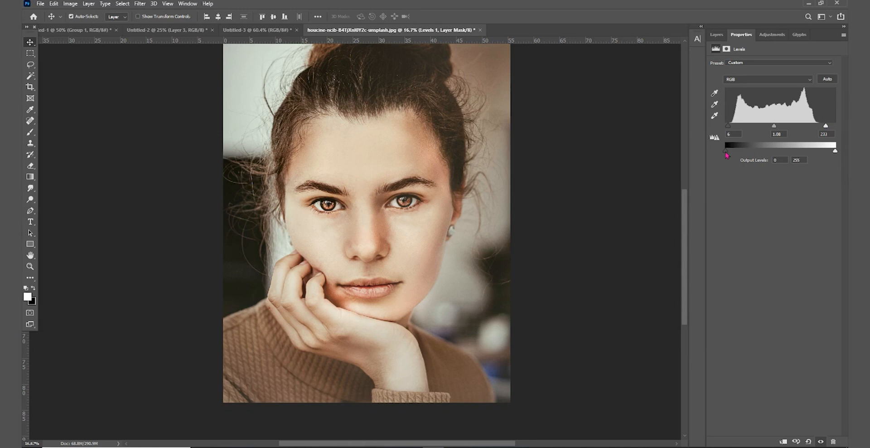
drag(836, 154, 822, 156)
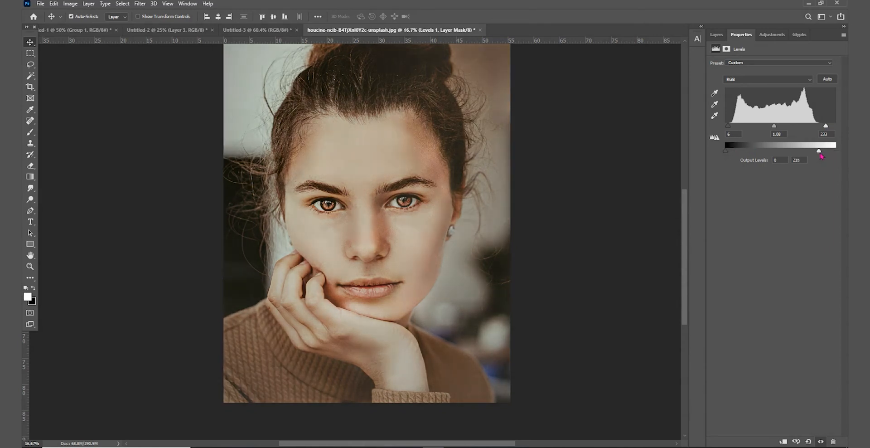
click(717, 34)
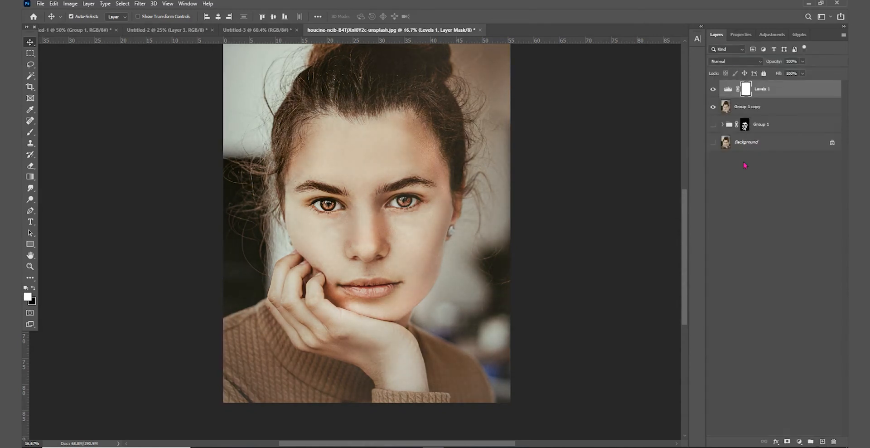
Step: Add a Photo Filter adjustment layer with a pale cream color and a density of 16%
click(799, 441)
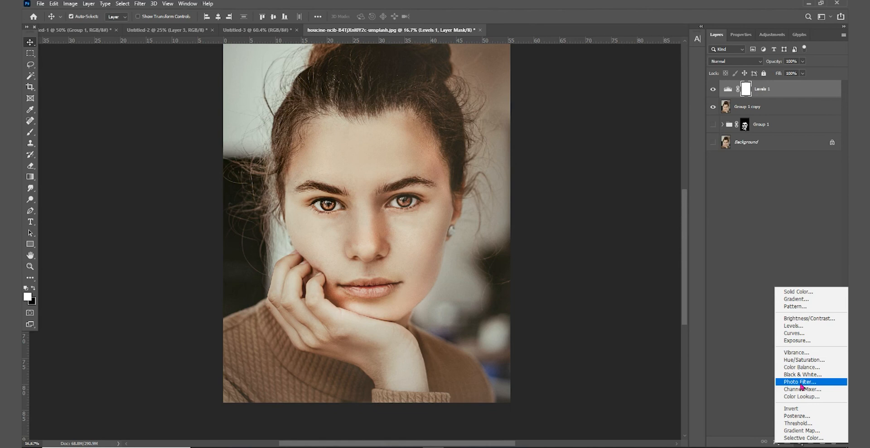
click(800, 382)
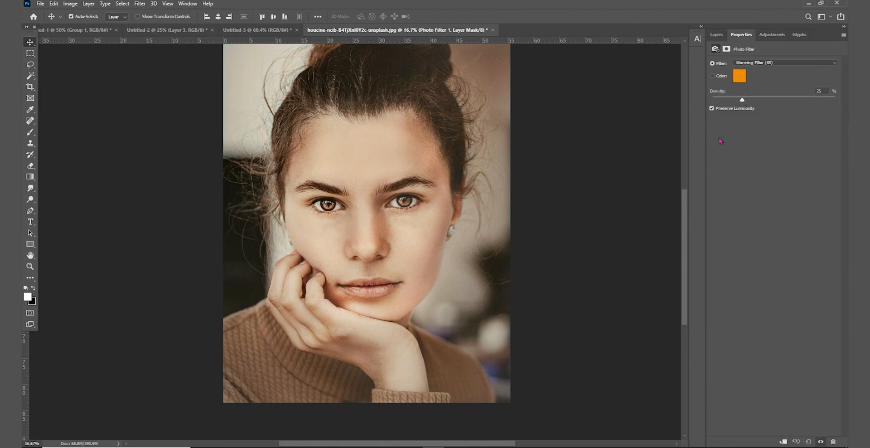
click(740, 75)
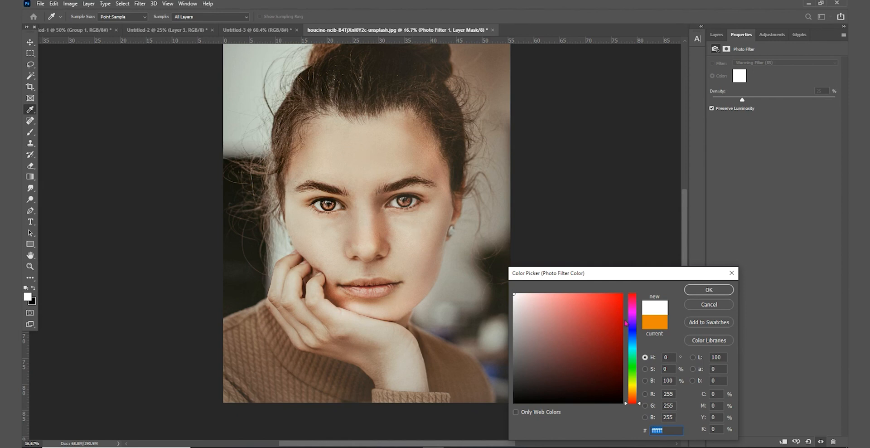
drag(637, 380, 636, 392)
click(564, 320)
click(535, 294)
click(709, 290)
drag(741, 99, 733, 121)
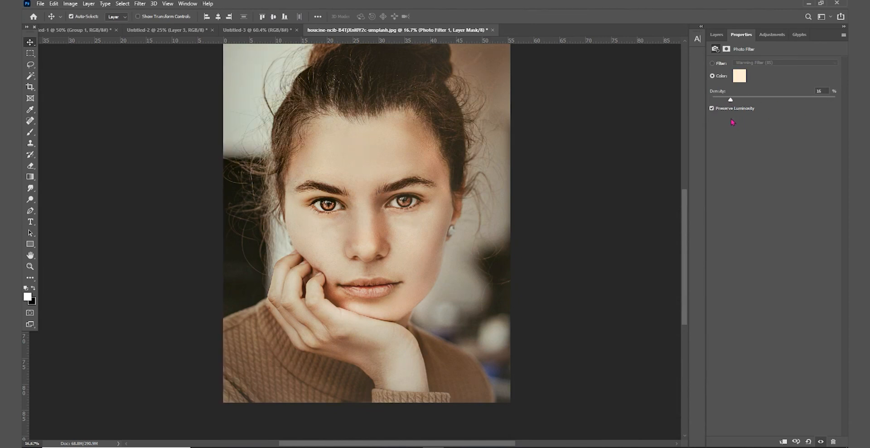
click(716, 34)
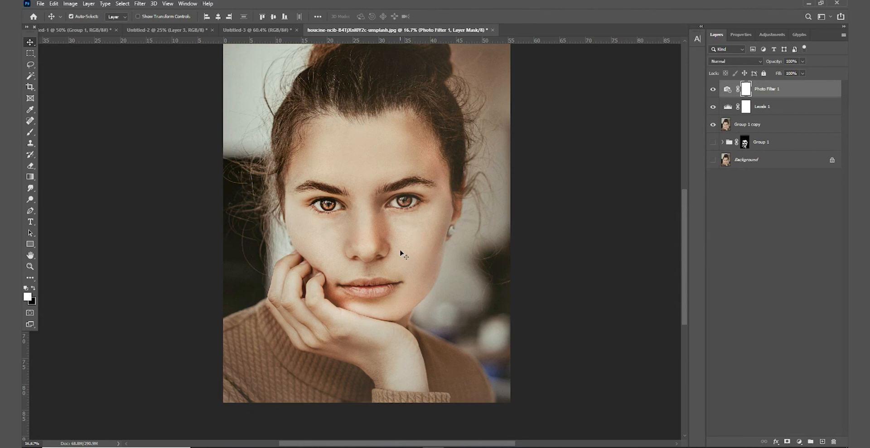
key(ctrl+minus)
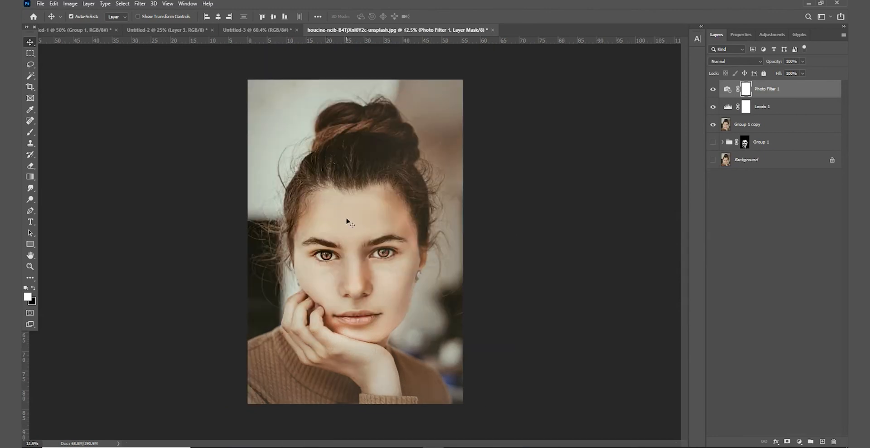